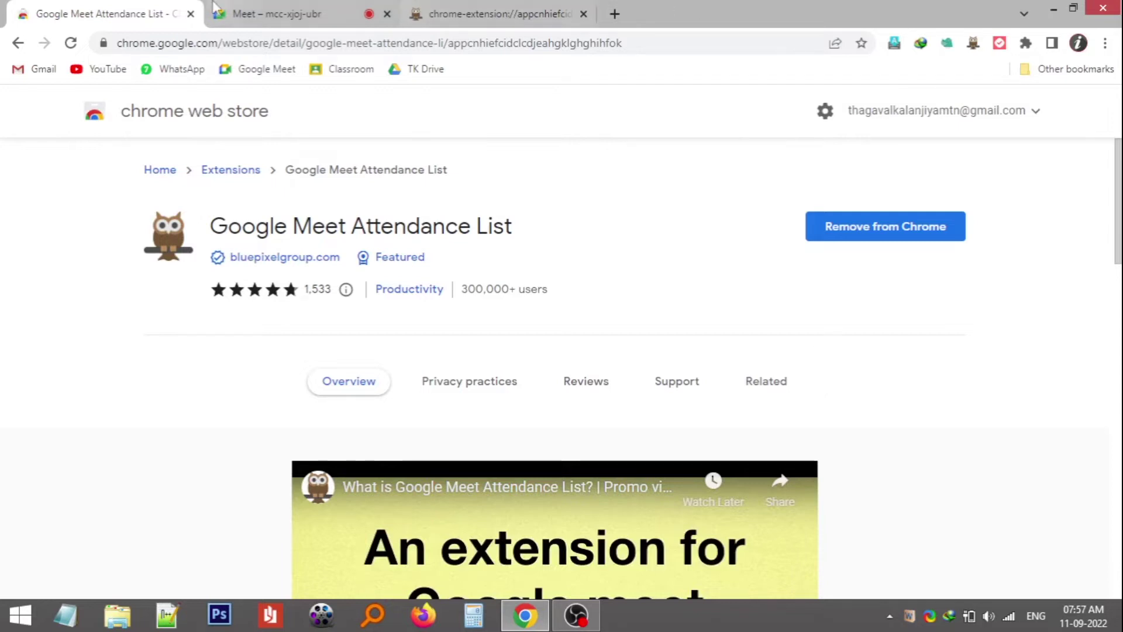
# Switch to the tab with the Google Meet call in progress.
pyautogui.click(263, 14)
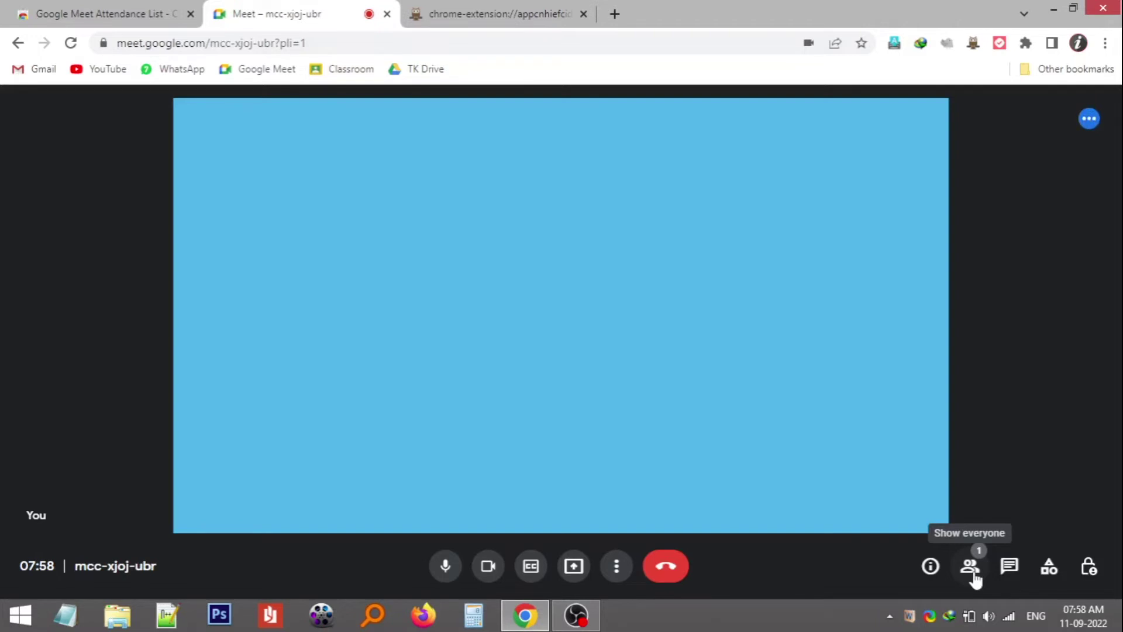
# Show the people in the call and save this call's attendance.
pyautogui.click(973, 573)
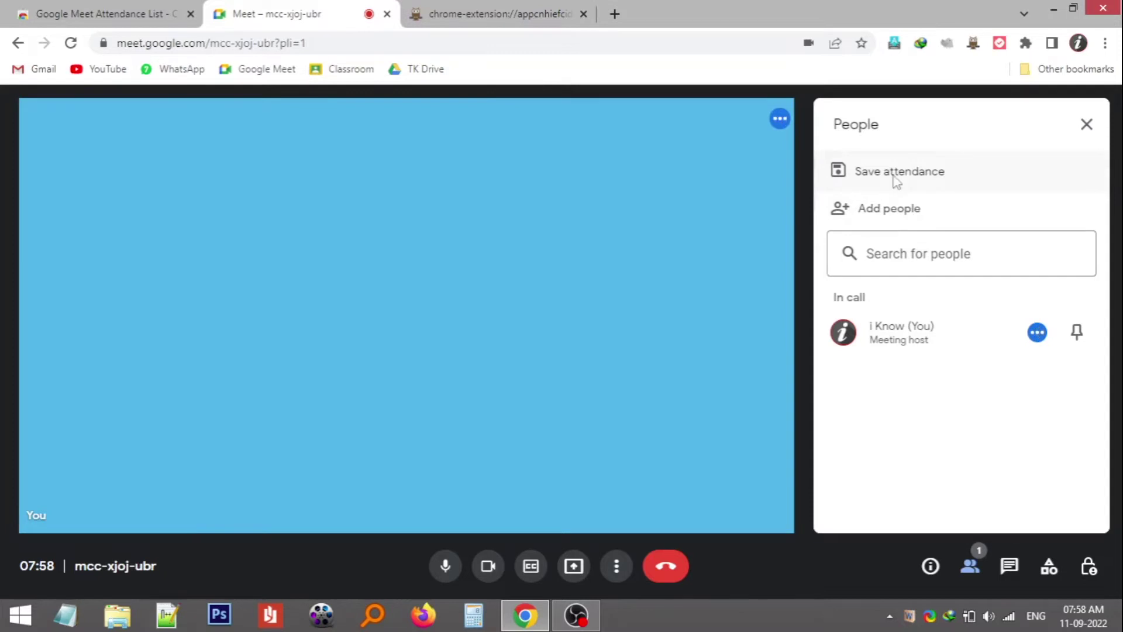
pyautogui.click(895, 176)
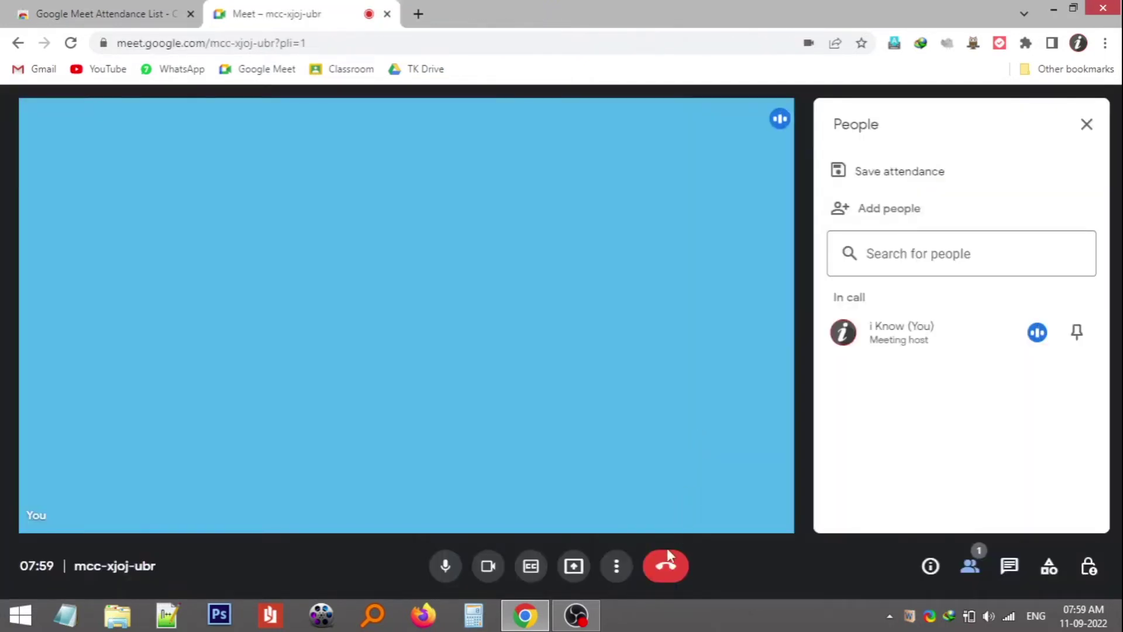
# Leave the Google Meet call.
pyautogui.click(667, 562)
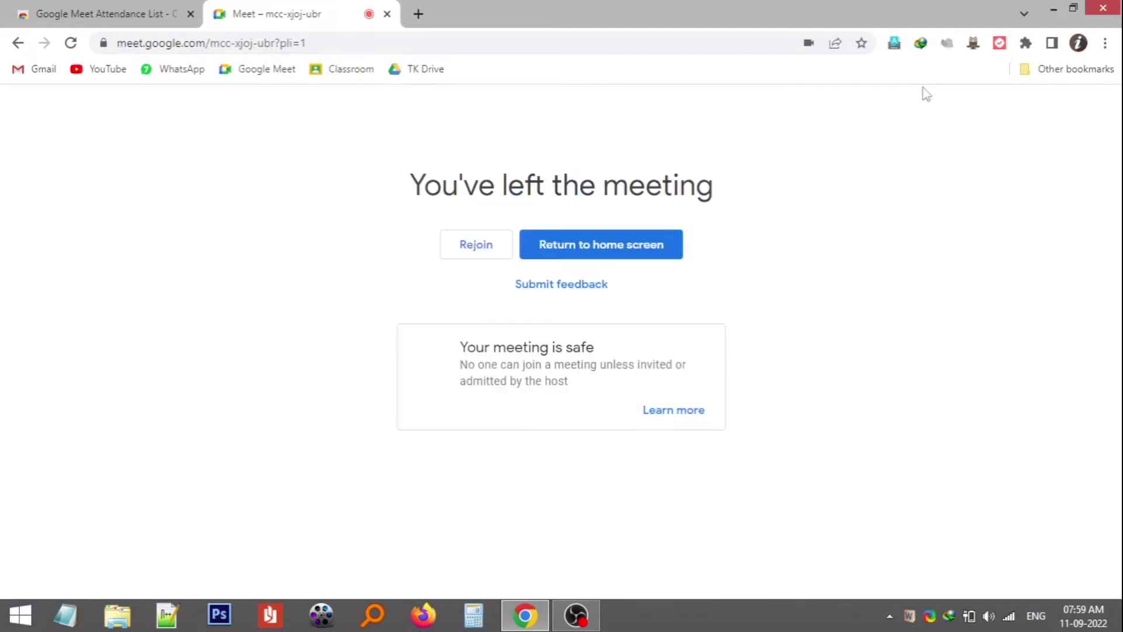
# From the attendance extension's menu, view the 7:58 AM meeting's participants.
pyautogui.click(974, 43)
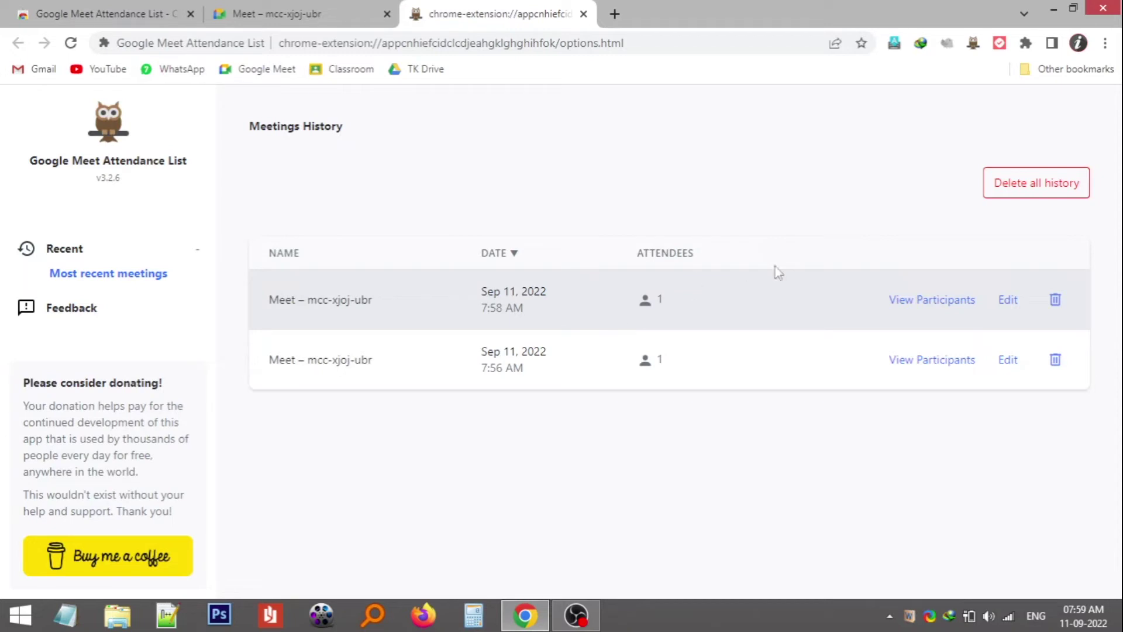
pyautogui.click(946, 300)
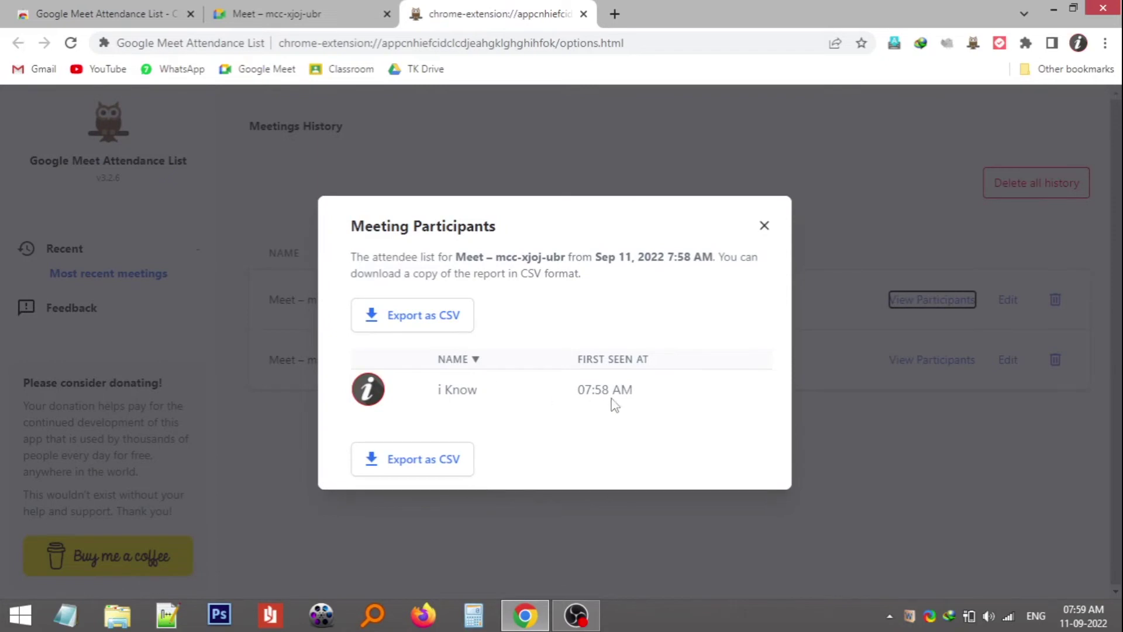
# Close the 7:58 AM participant list, then review and close the 7:56 AM meeting's list.
pyautogui.click(764, 226)
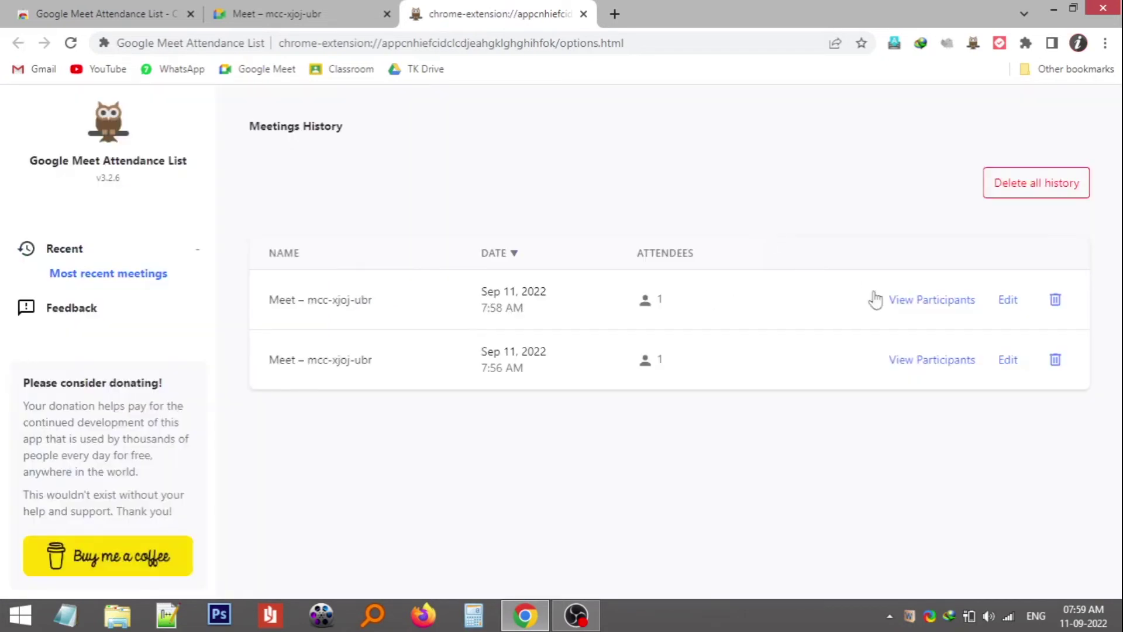
pyautogui.click(911, 352)
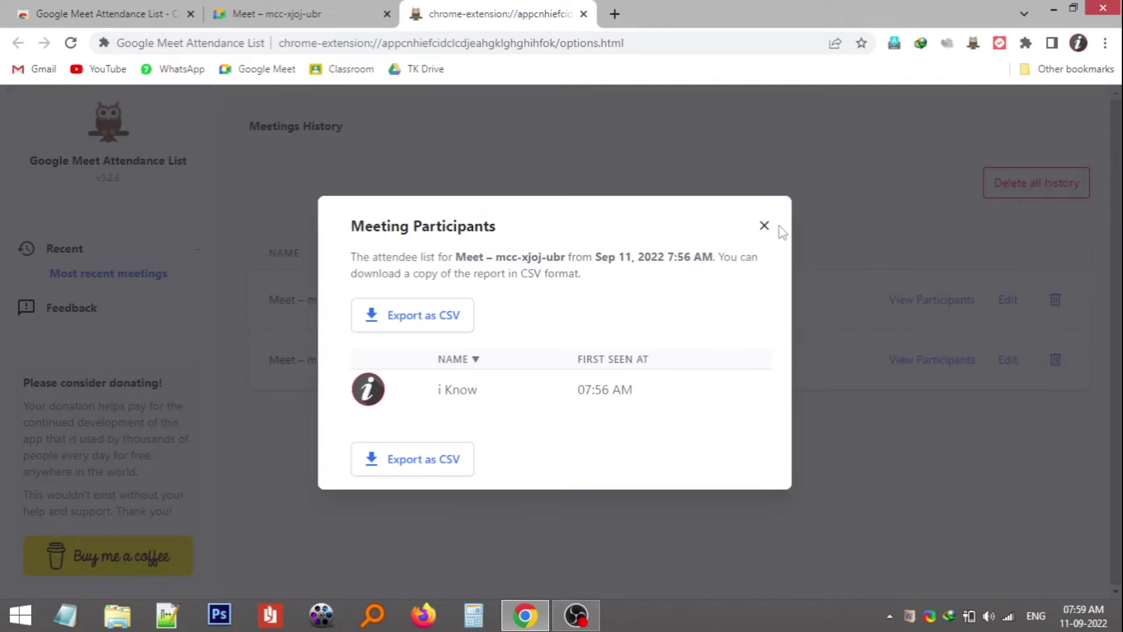
pyautogui.click(765, 226)
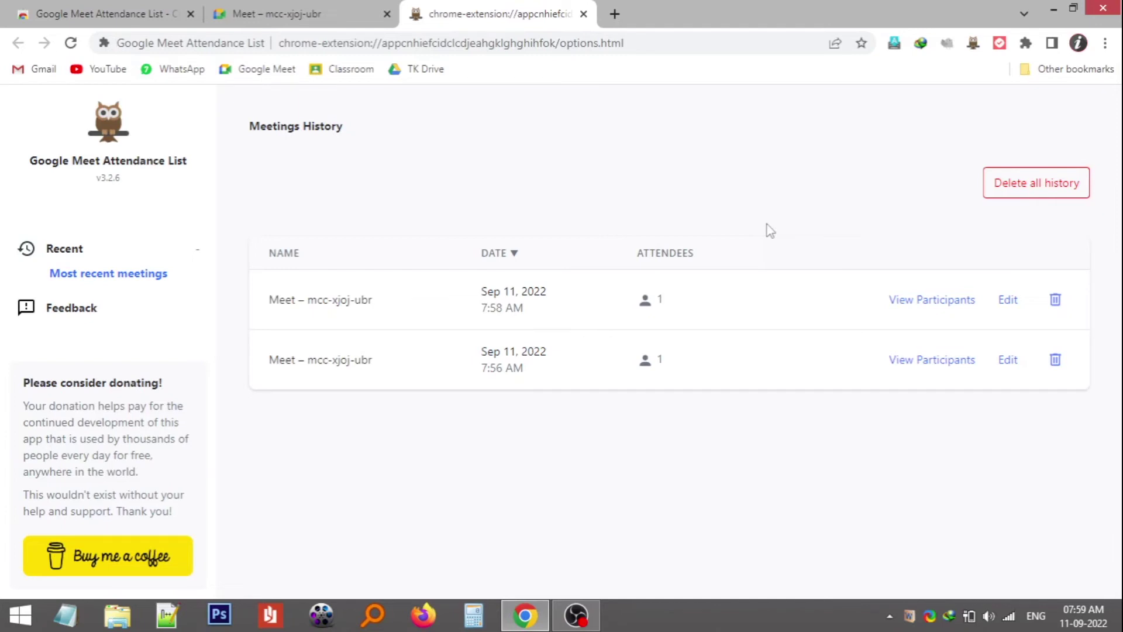
# Close the meeting and attendance history tabs with Ctrl+W.
pyautogui.hotkey('ctrl', 'w')
pyautogui.hotkey('ctrl', 'w')
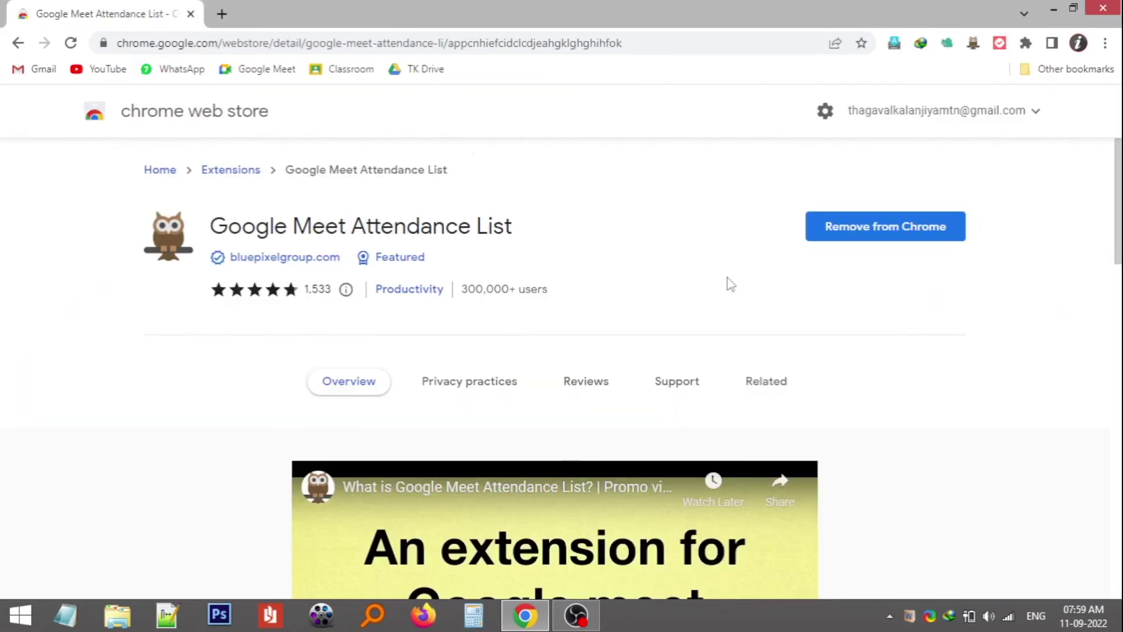